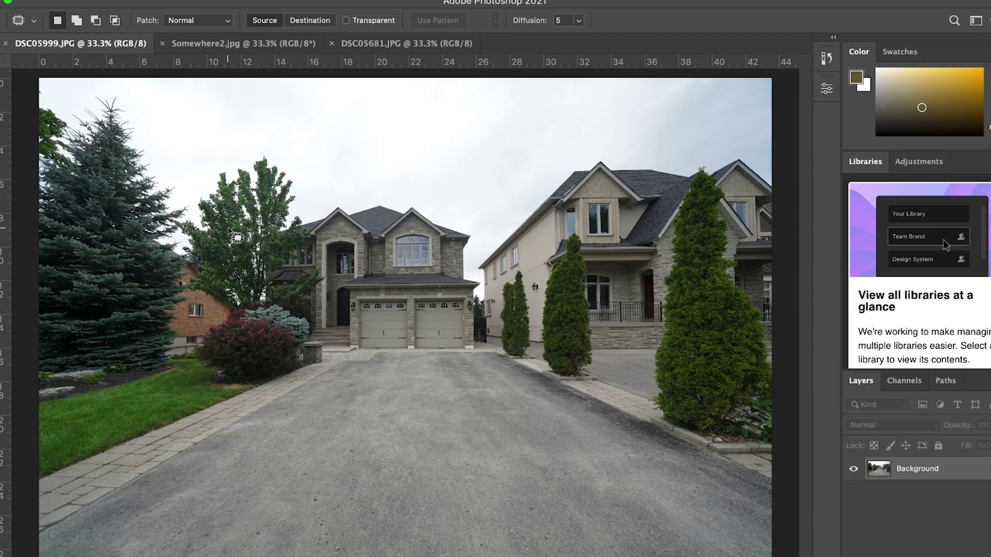
# Select the Move tool with the overcast house photo DSC05999.JPG open.
pyautogui.click(2, 83)
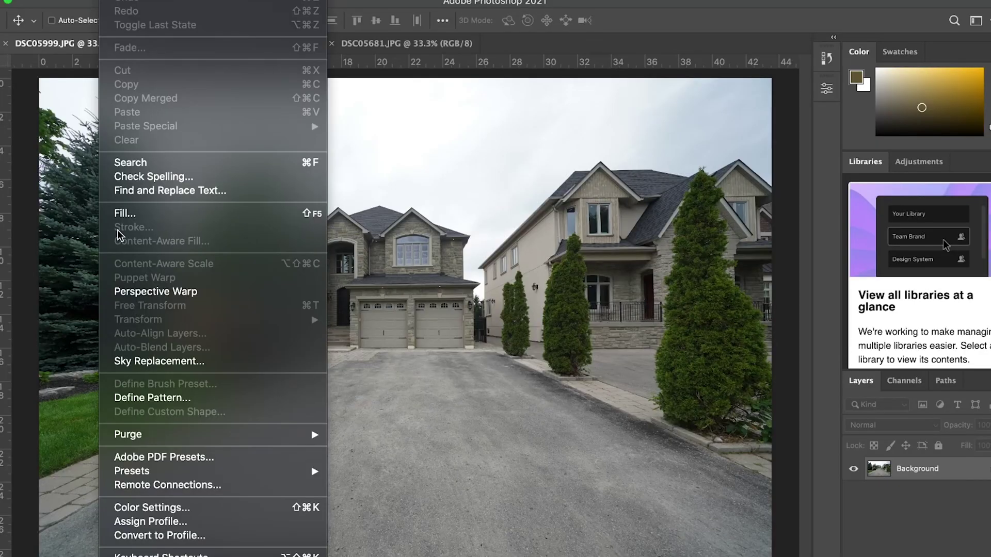
# Launch Edit > Sky Replacement on DSC05999.JPG.
pyautogui.click(153, 361)
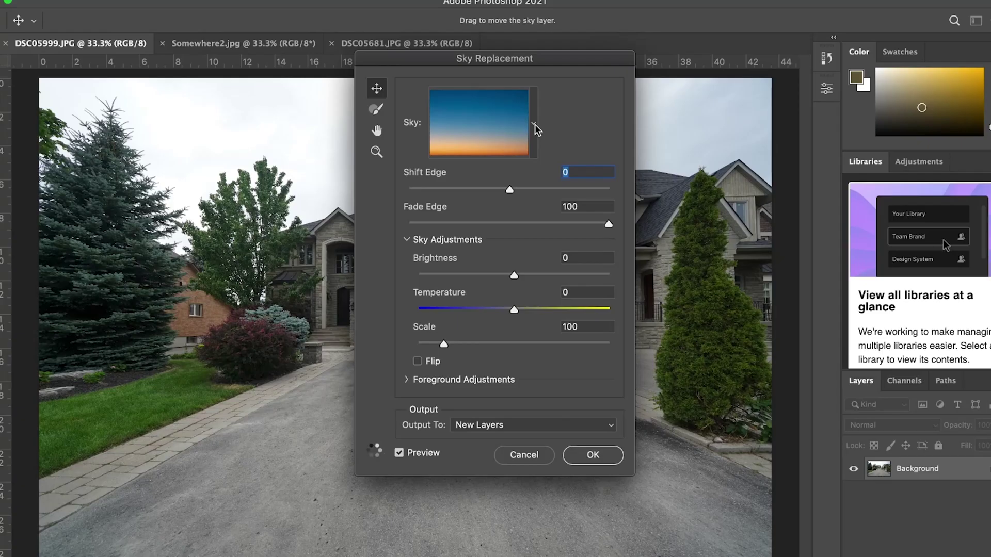
# Swap the sunset for the wispy-cloud Blue Skies preset and move the dialog off the photo.
pyautogui.click(534, 126)
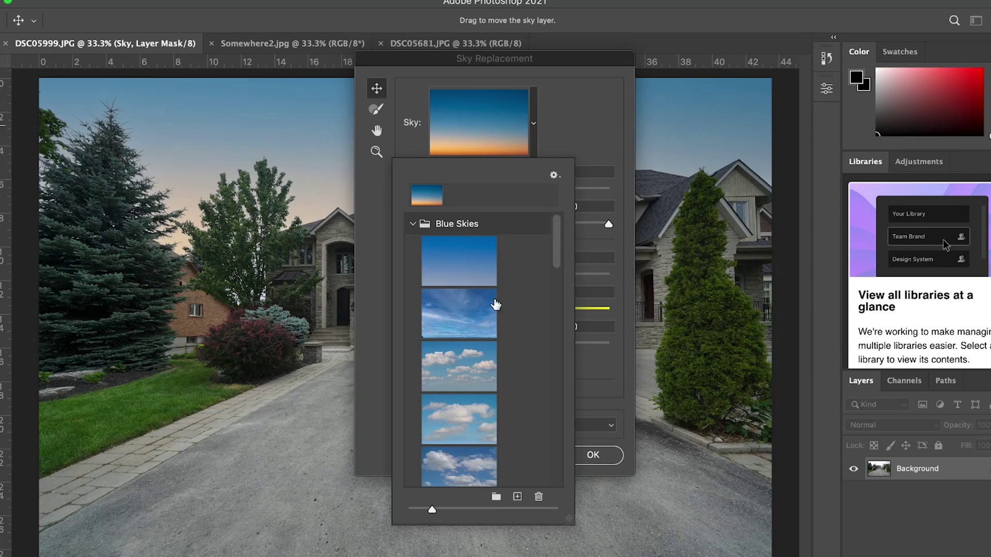
pyautogui.moveTo(557, 237); pyautogui.dragTo(547, 297)
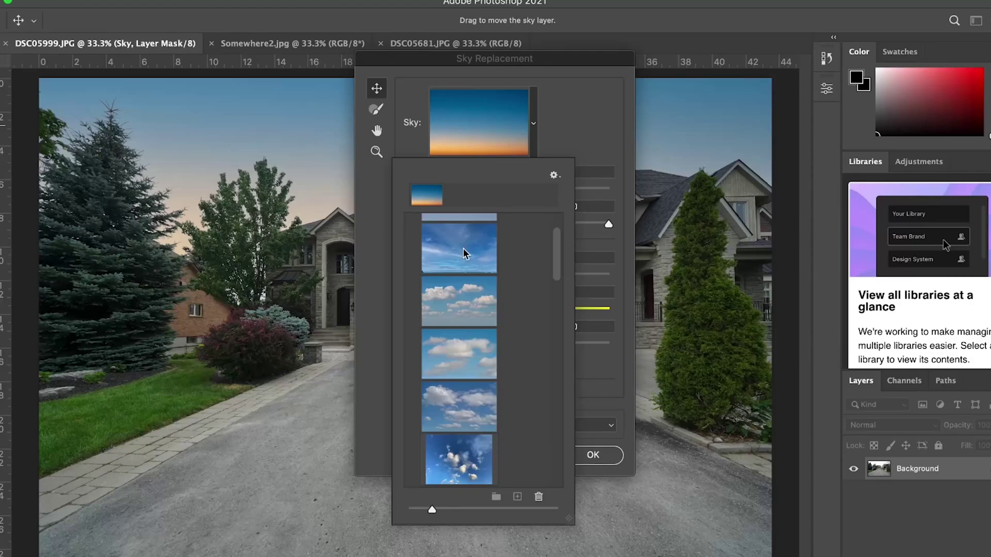
pyautogui.click(463, 249)
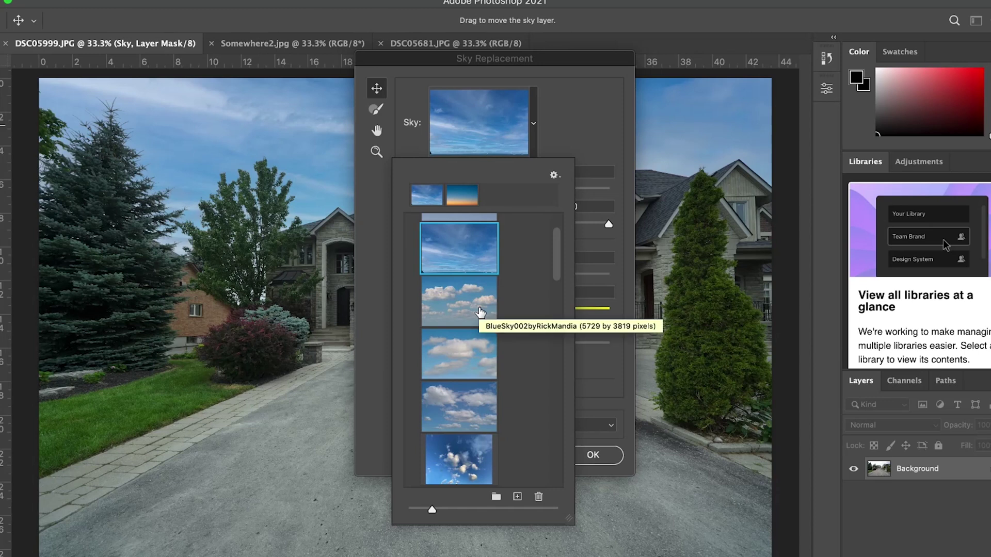
pyautogui.click(598, 72)
pyautogui.moveTo(603, 66); pyautogui.dragTo(853, 129)
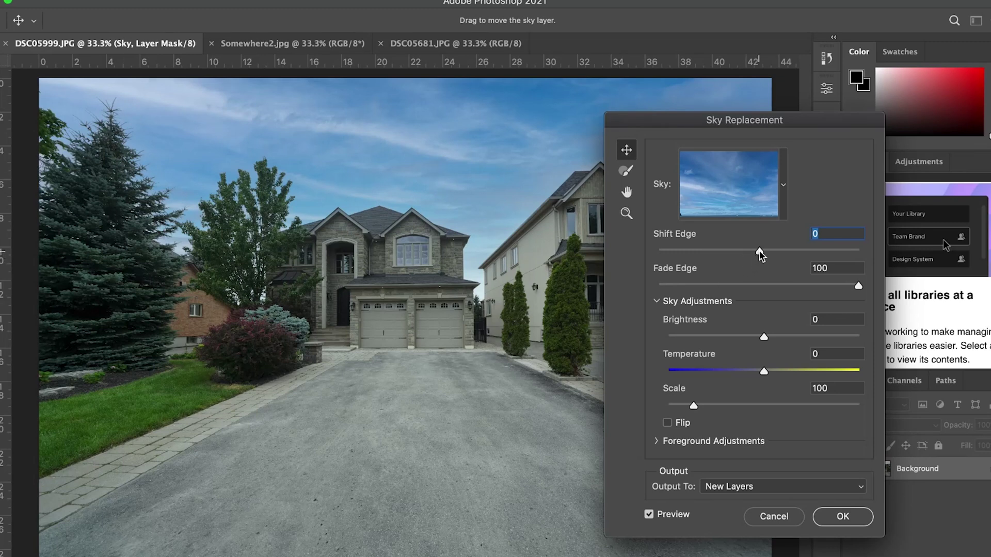
pyautogui.moveTo(760, 250); pyautogui.dragTo(735, 249)
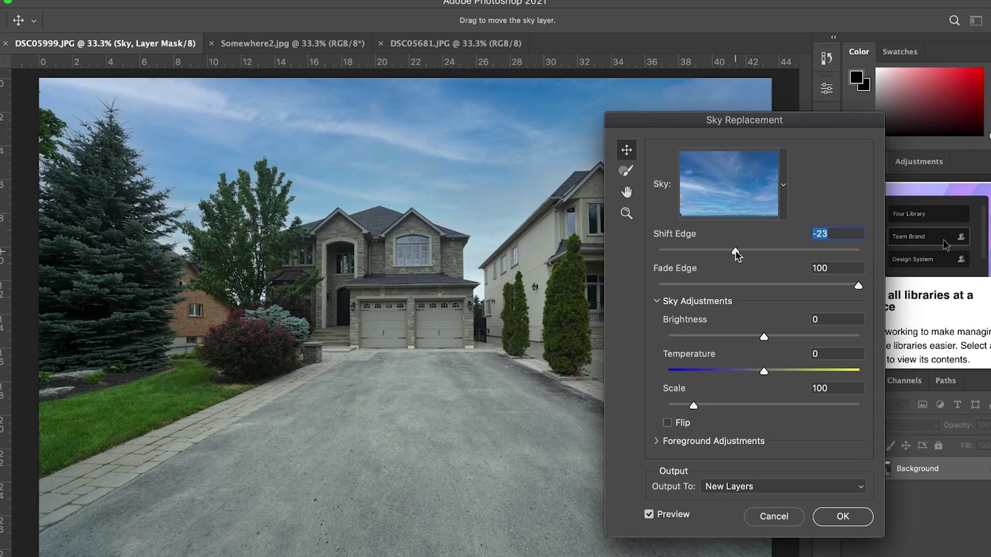
# Set Shift Edge 35, Brightness -6, Temperature 28, Scale 134 and apply as new layers.
pyautogui.moveTo(736, 251); pyautogui.dragTo(792, 253)
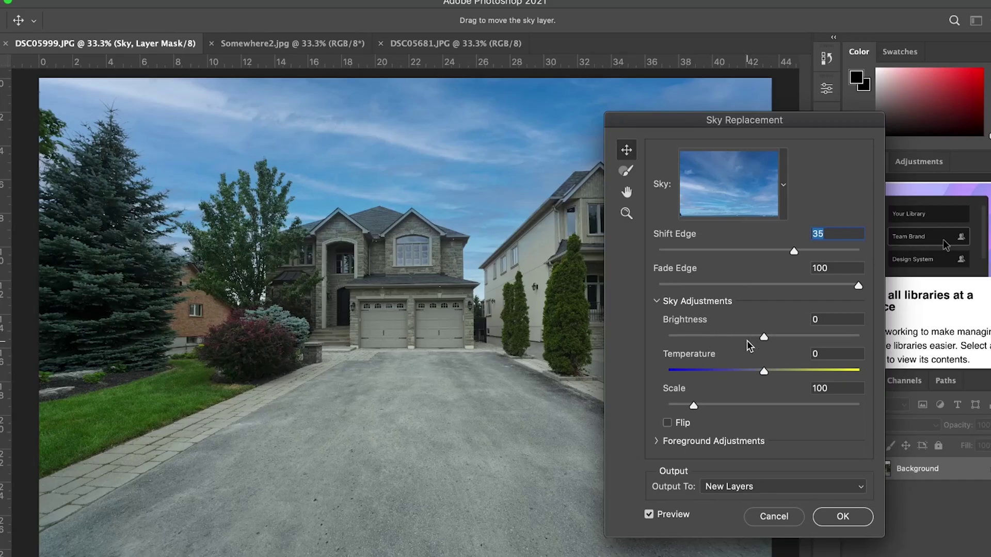
pyautogui.moveTo(747, 340); pyautogui.dragTo(782, 336)
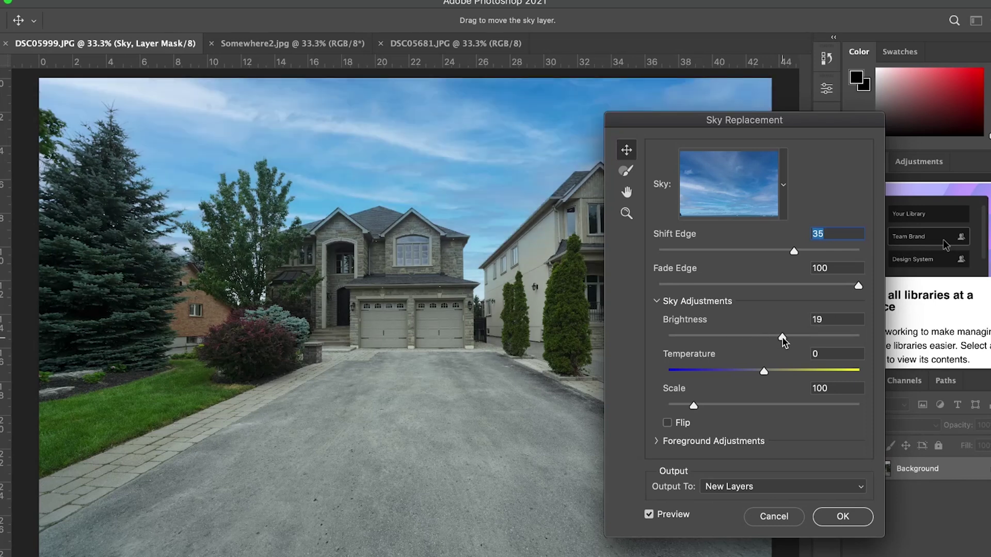
pyautogui.moveTo(763, 369); pyautogui.dragTo(711, 368)
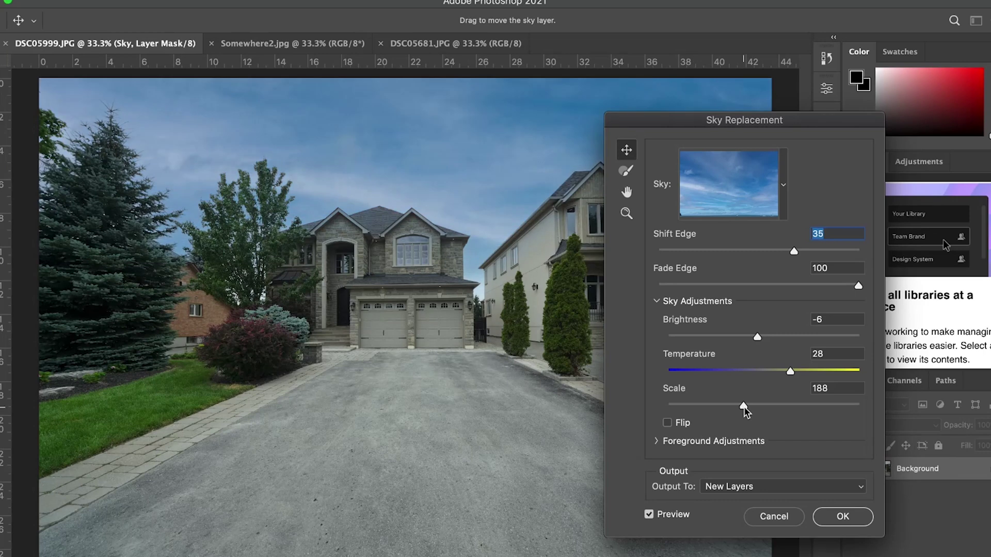
pyautogui.moveTo(744, 406); pyautogui.dragTo(714, 407)
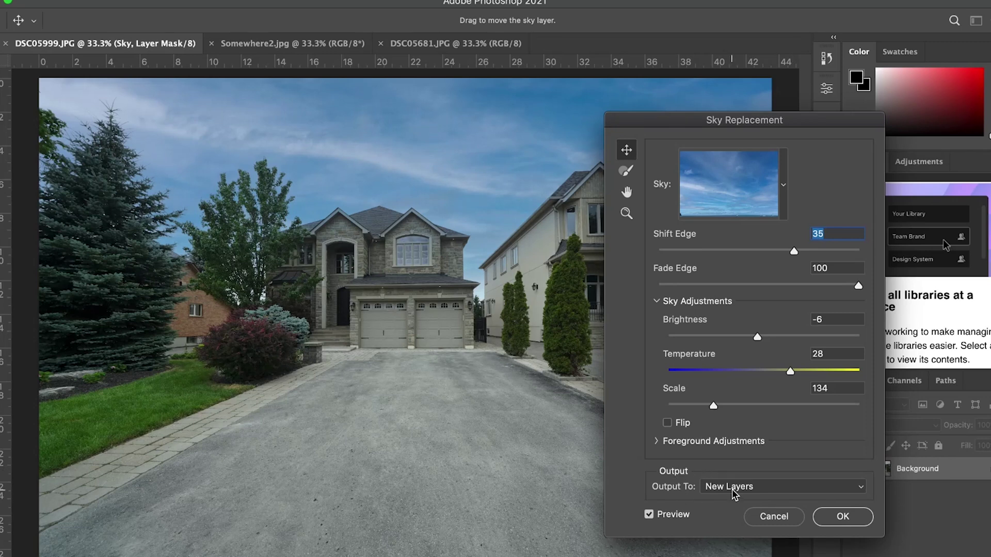
pyautogui.click(853, 516)
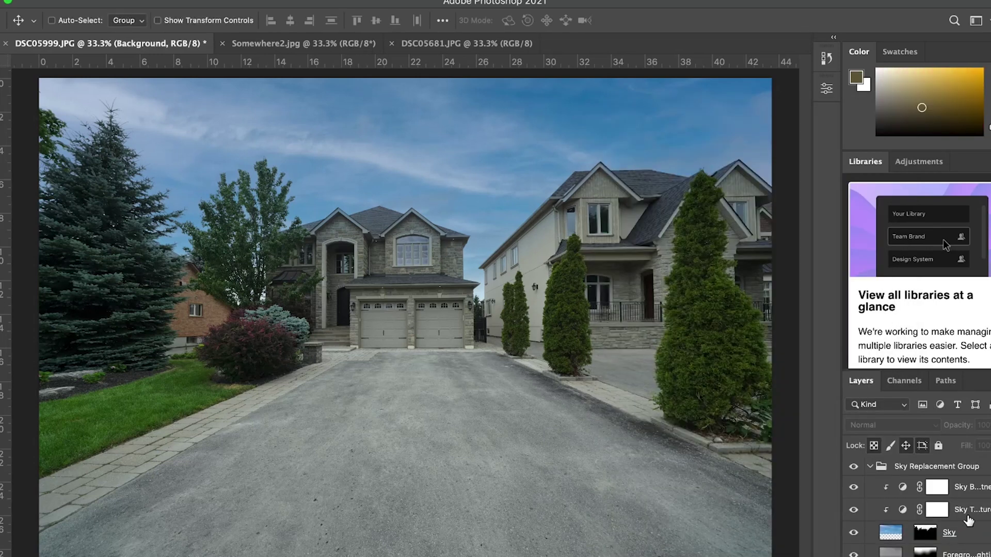
# Toggle the new sky off and back on to compare with the original overcast sky.
pyautogui.scroll(-2, 969, 520)
pyautogui.scroll(2, 969, 521)
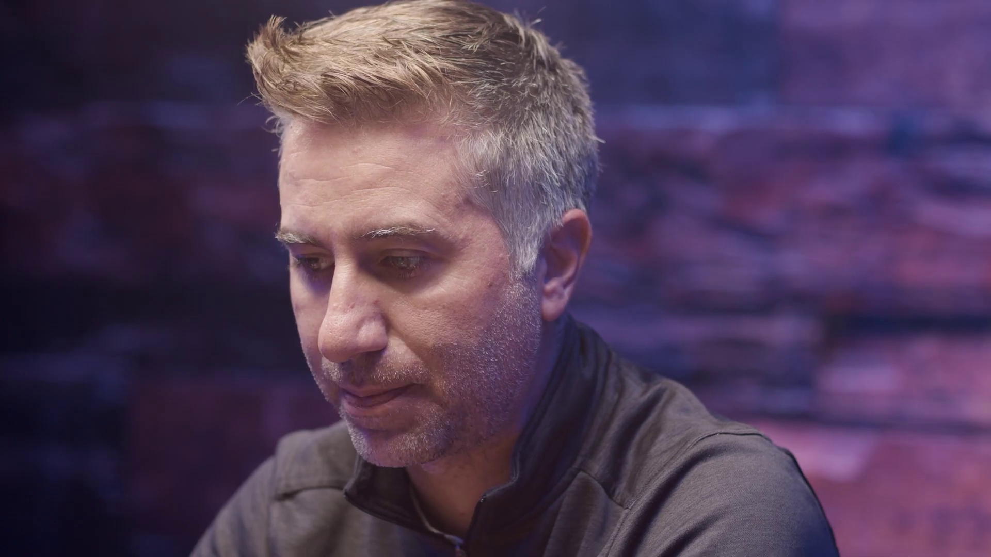
pyautogui.click(854, 534)
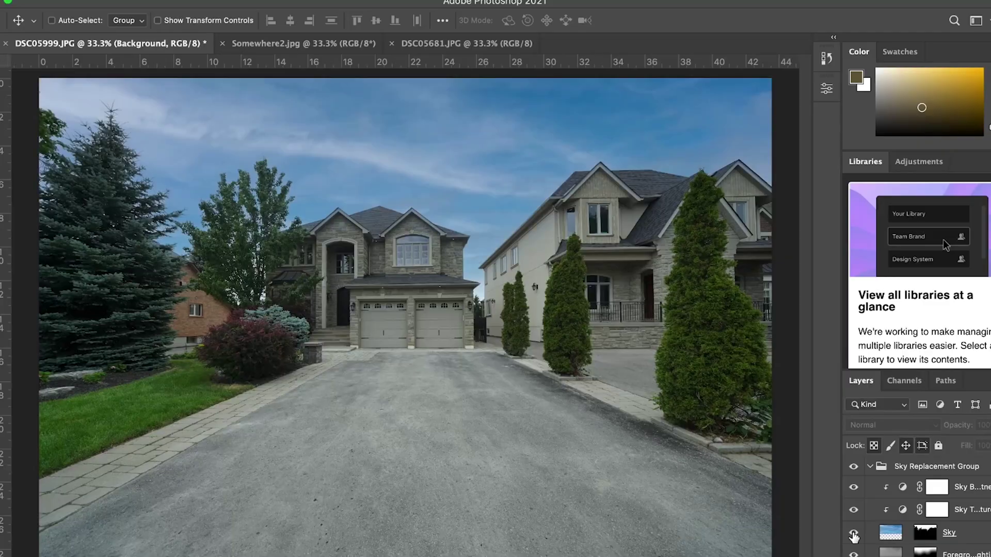
pyautogui.click(854, 535)
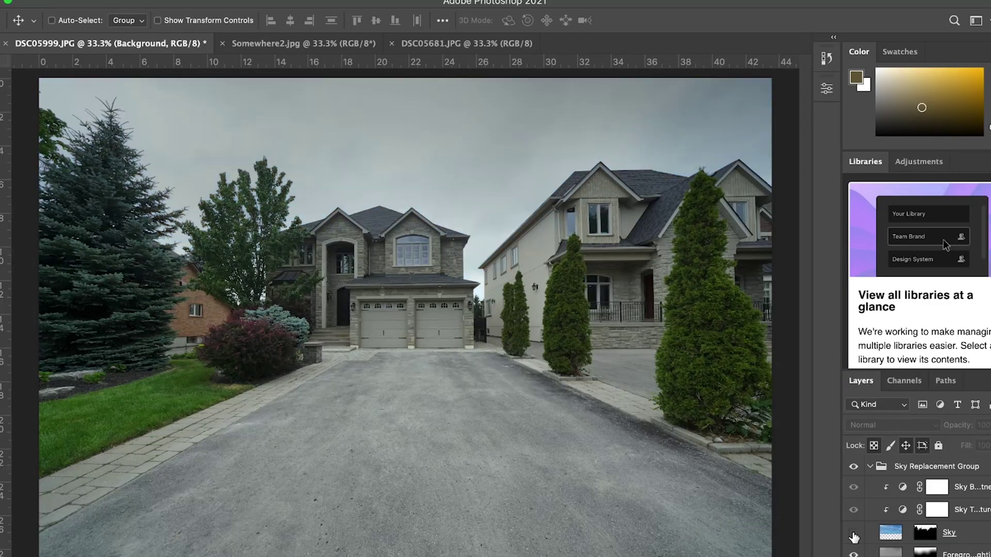
pyautogui.click(853, 533)
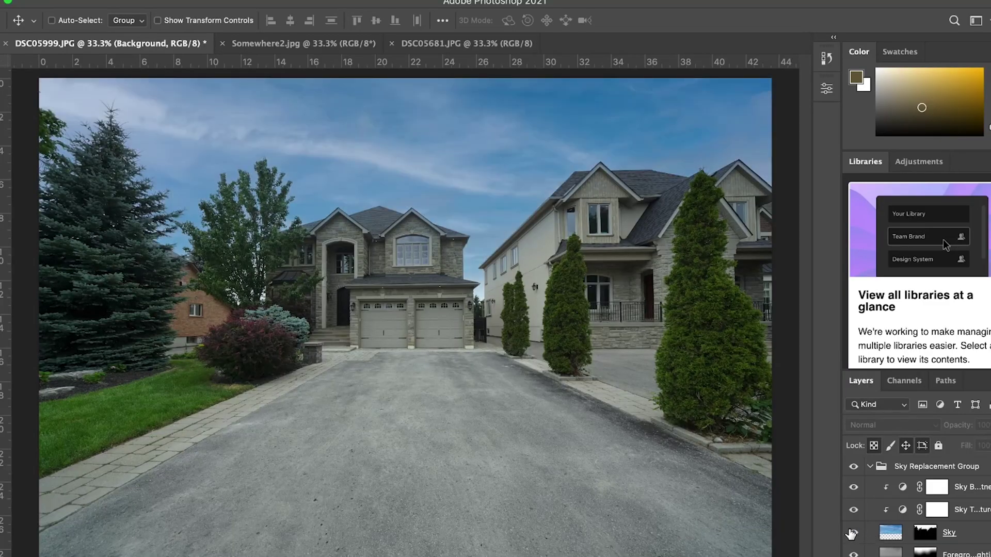
# Zoom in on the treetops to inspect the blue sky's blended edge.
pyautogui.press('z')
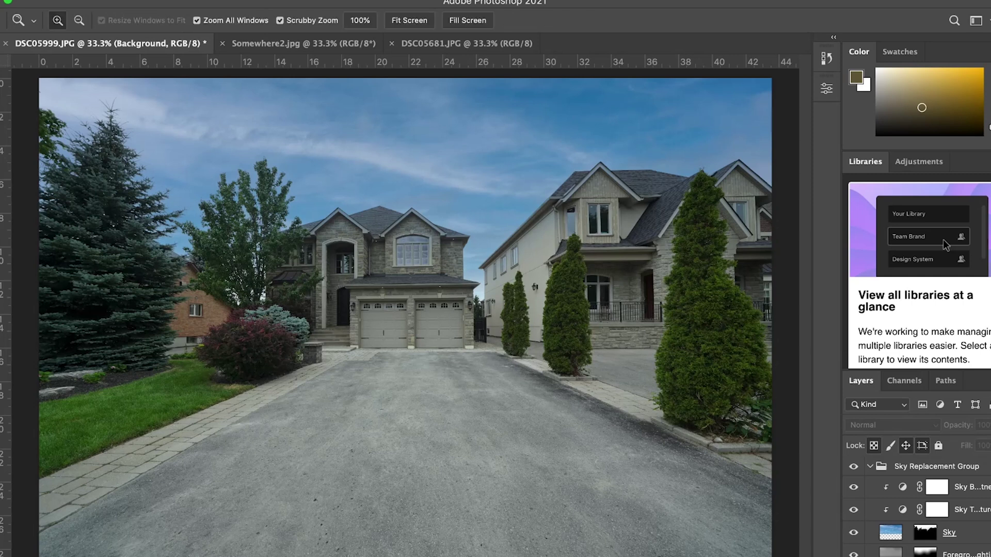
pyautogui.click(272, 182)
pyautogui.click(426, 328)
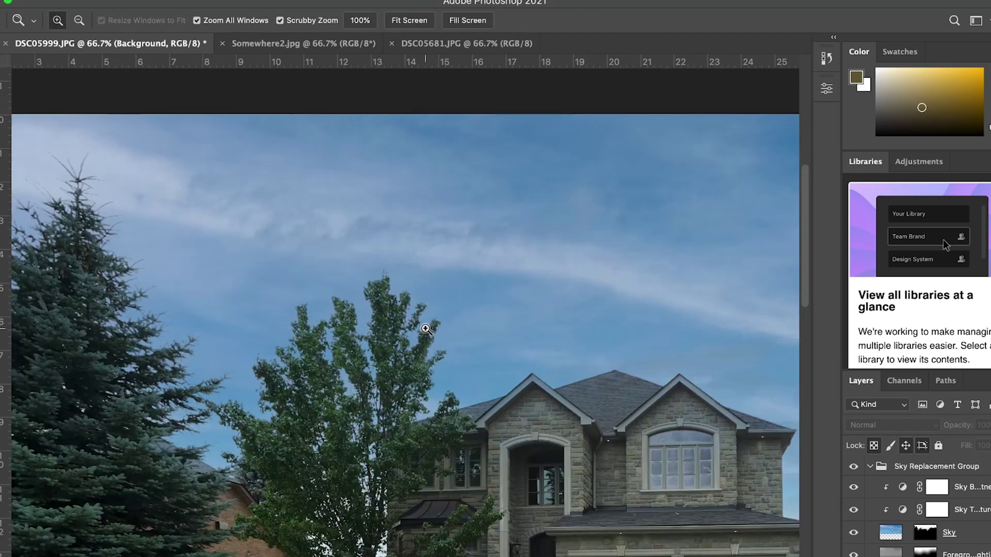
pyautogui.click(425, 328)
pyautogui.click(426, 329)
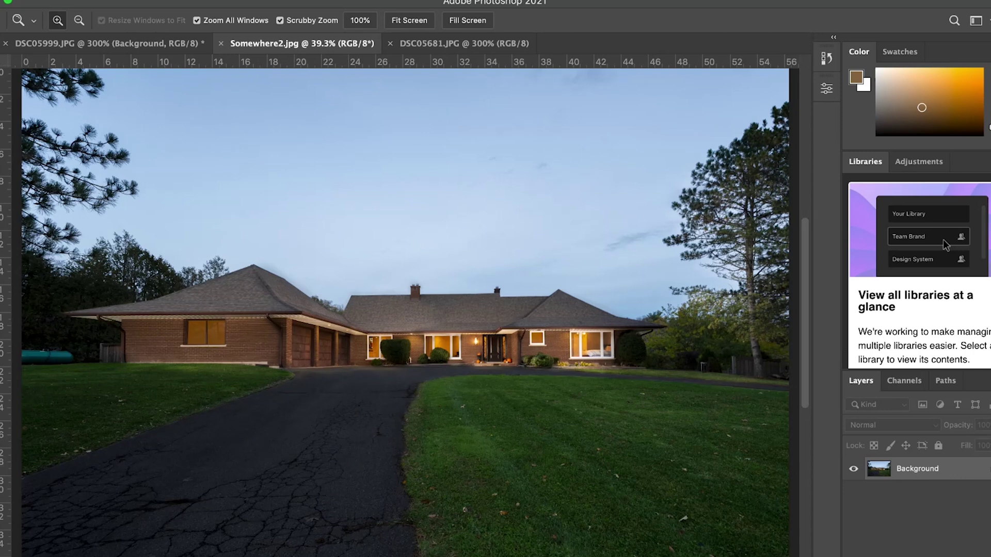
# Start Sky Replacement on Somewhere2.jpg and scroll the sky presets toward the Sunsets folder.
pyautogui.click(111, 1)
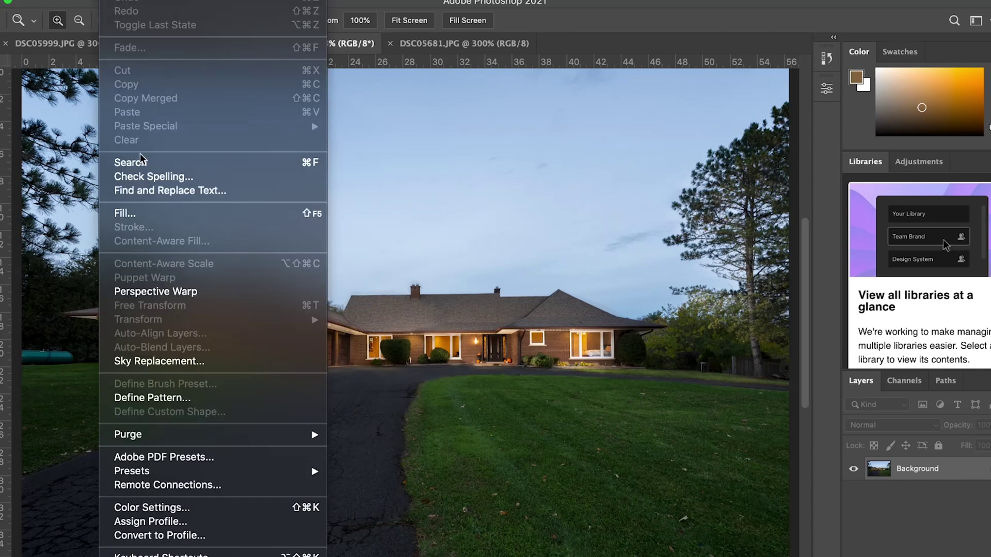
pyautogui.click(157, 361)
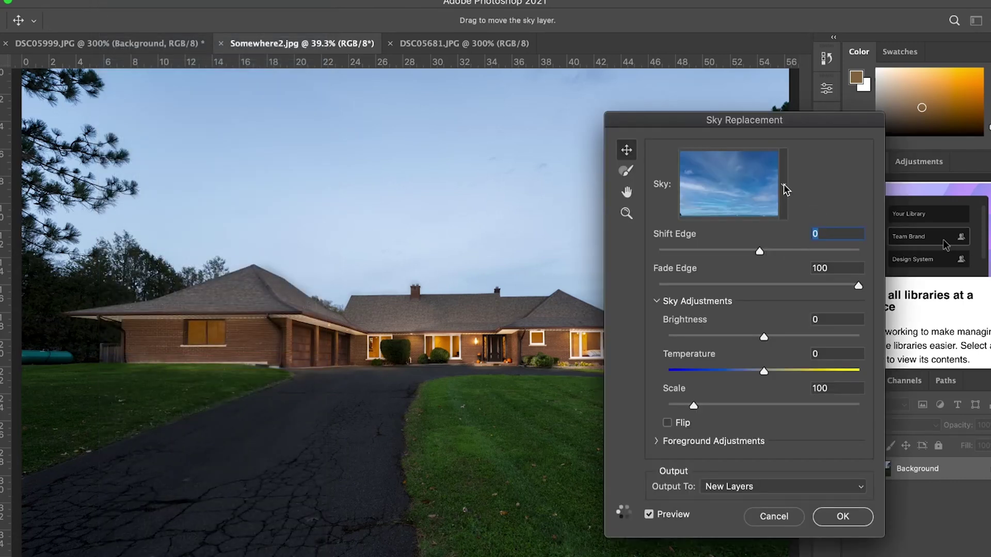
pyautogui.click(785, 190)
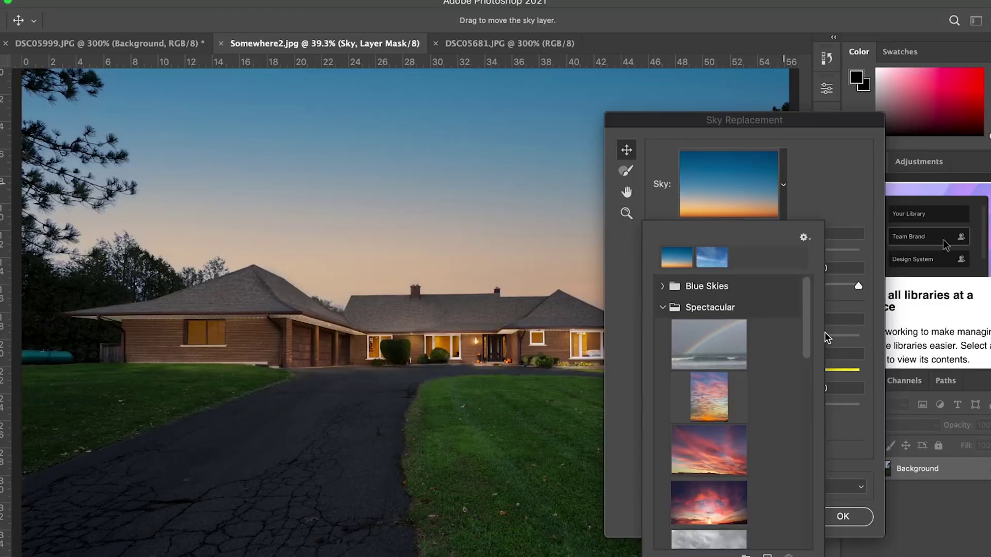
pyautogui.scroll(-3, 807, 340)
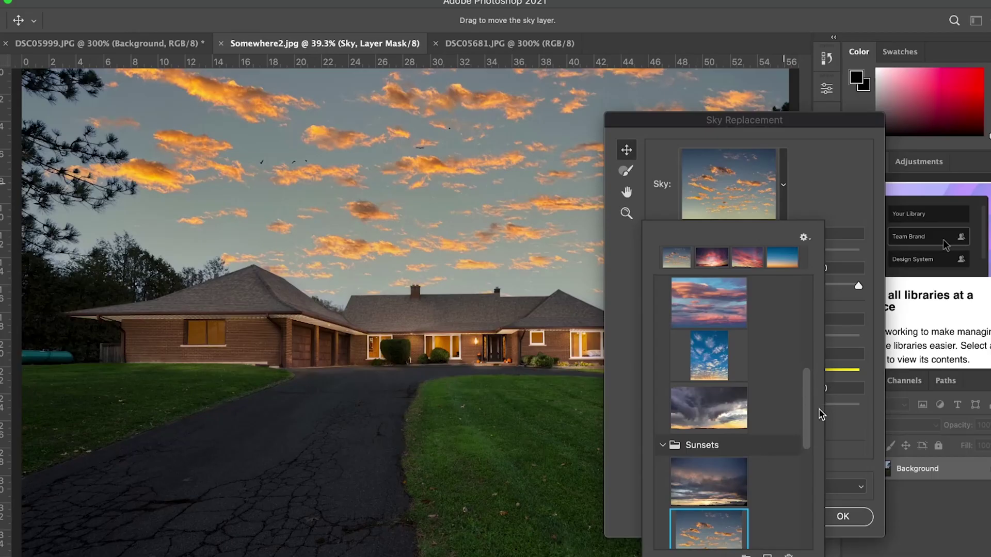
# Pick the vivid pink-and-purple sunset sky and tune Shift Edge, trying -38 then 23.
pyautogui.moveTo(806, 410); pyautogui.dragTo(810, 370)
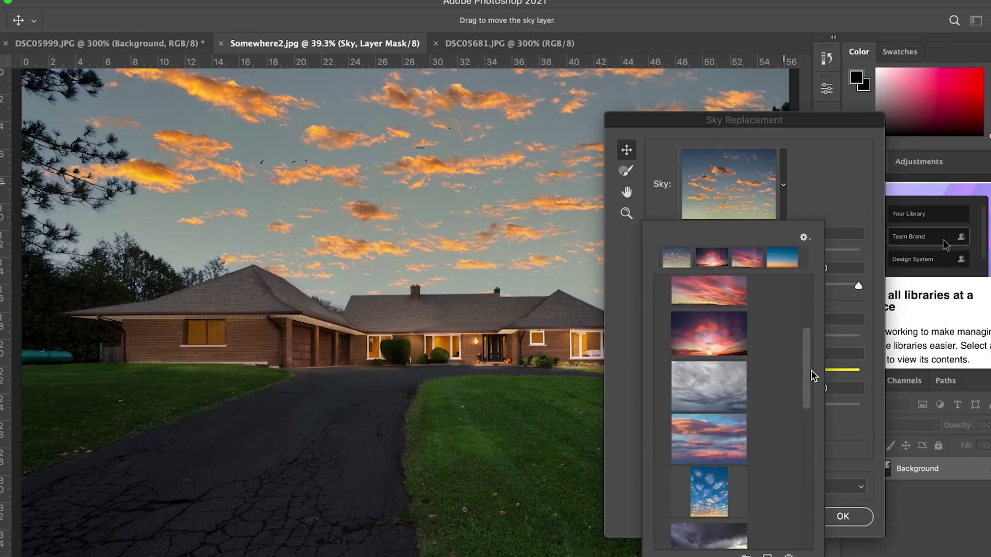
pyautogui.click(711, 326)
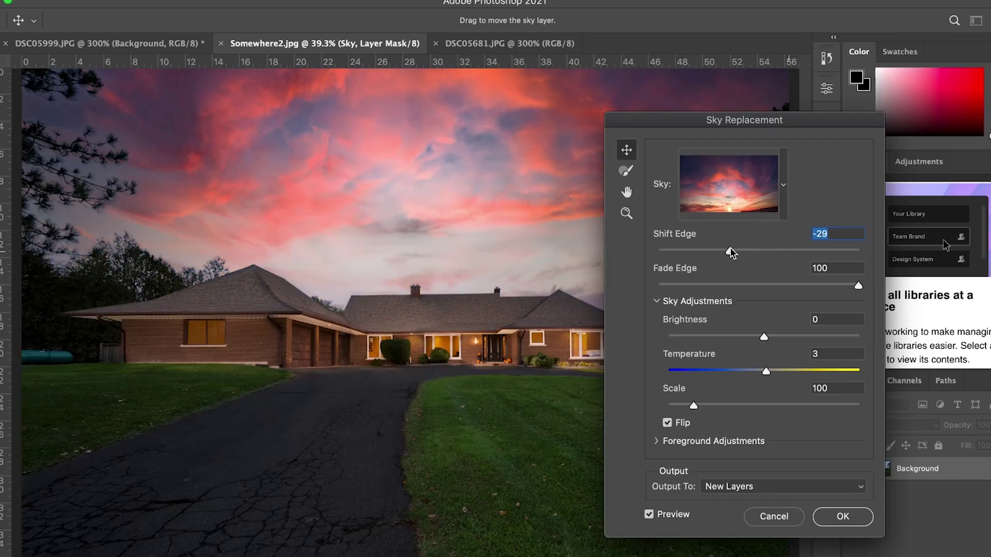
pyautogui.moveTo(730, 251); pyautogui.dragTo(721, 251)
pyautogui.click(783, 250)
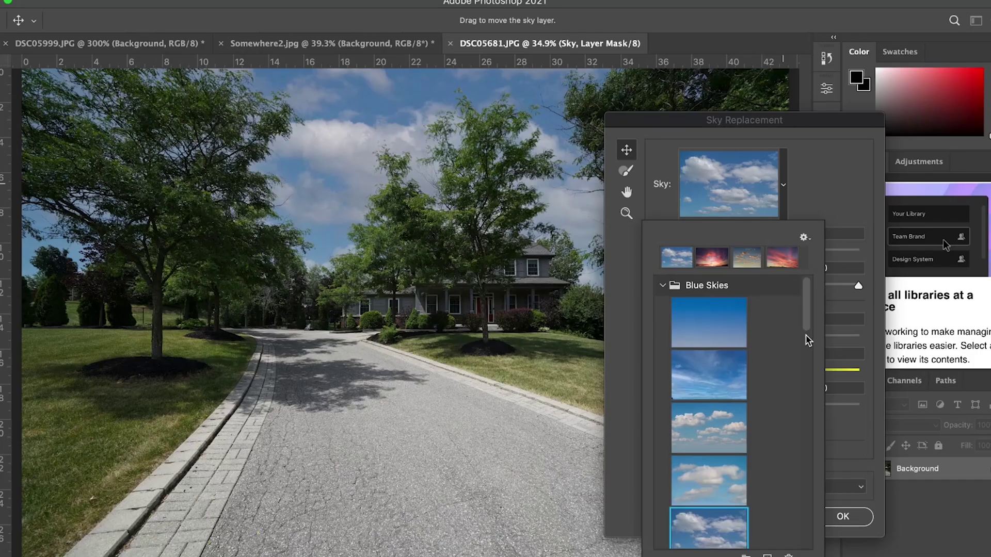
# Choose the puffy-cloud deep blue sky preset for the driveway photo DSC05681.JPG.
pyautogui.scroll(-10, 794, 402)
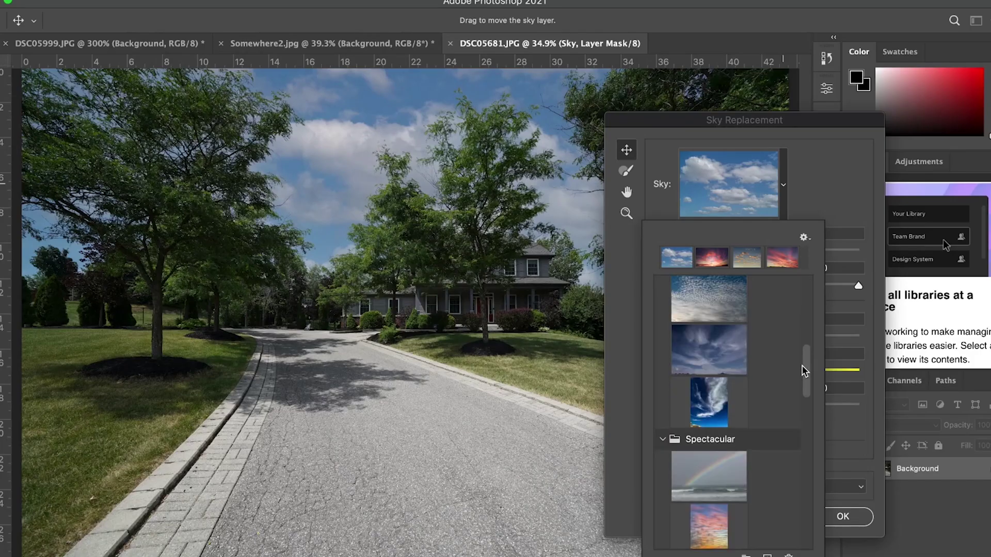
pyautogui.scroll(10, 793, 402)
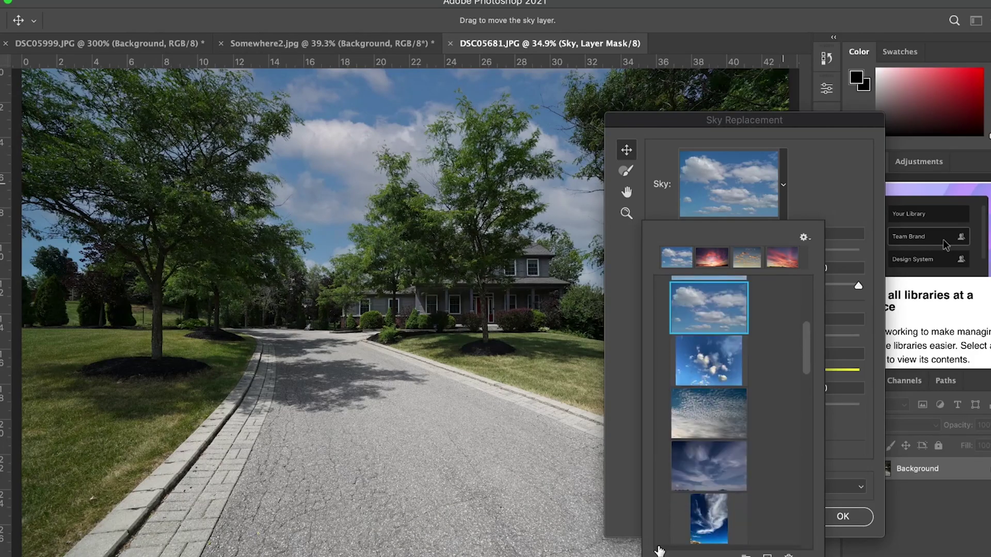
pyautogui.click(722, 365)
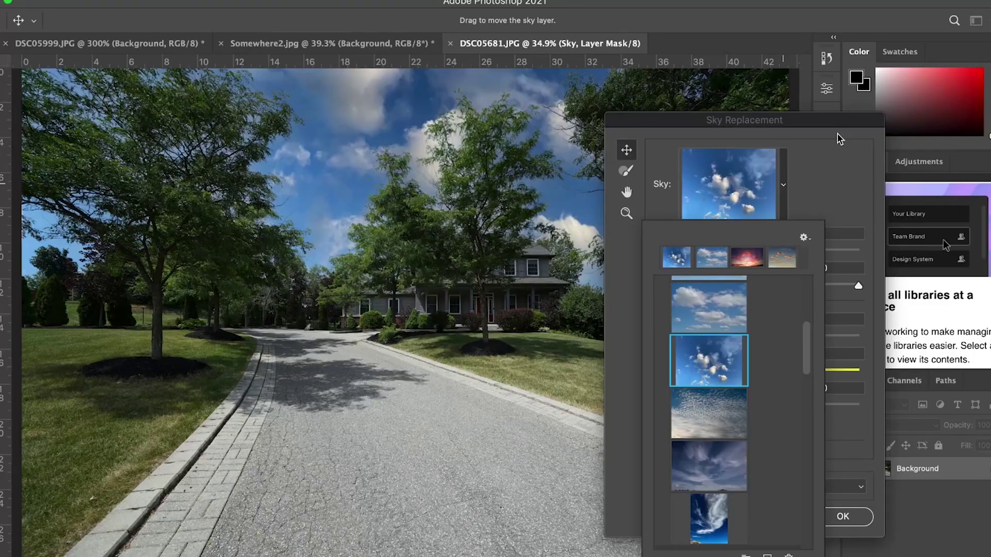
pyautogui.click(837, 133)
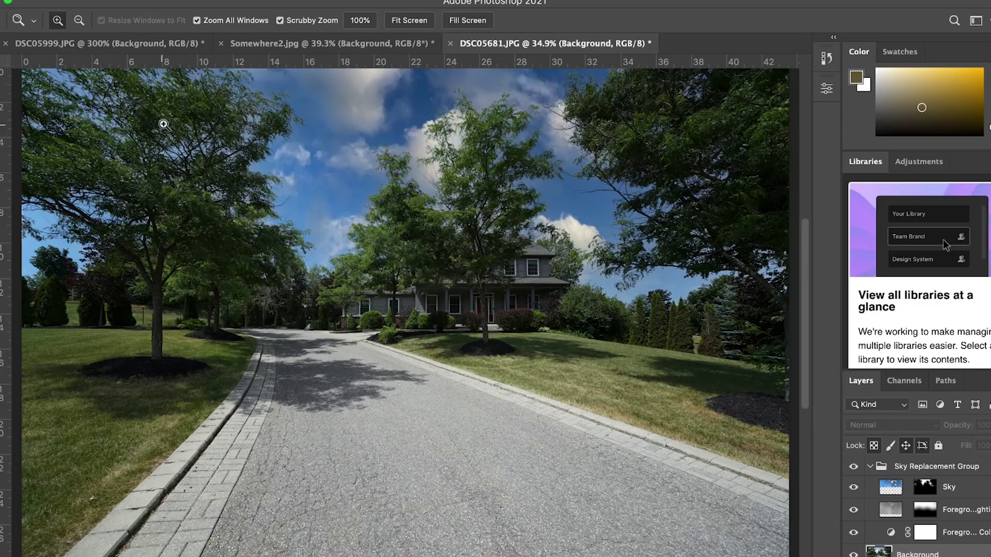
# Zoom in on the tree leaves to check how the new sky blends through them.
pyautogui.click(282, 106)
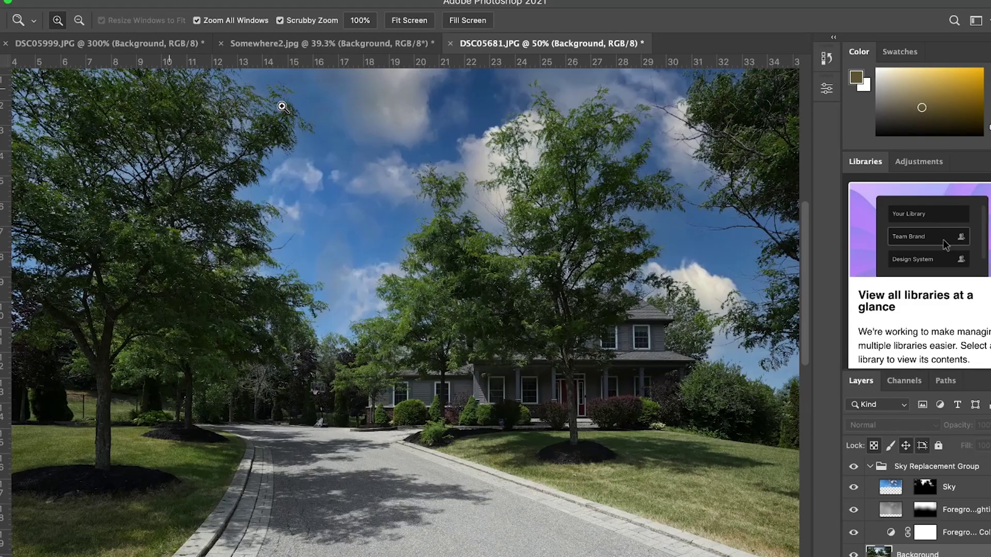
pyautogui.click(238, 98)
pyautogui.click(238, 98)
pyautogui.click(238, 98)
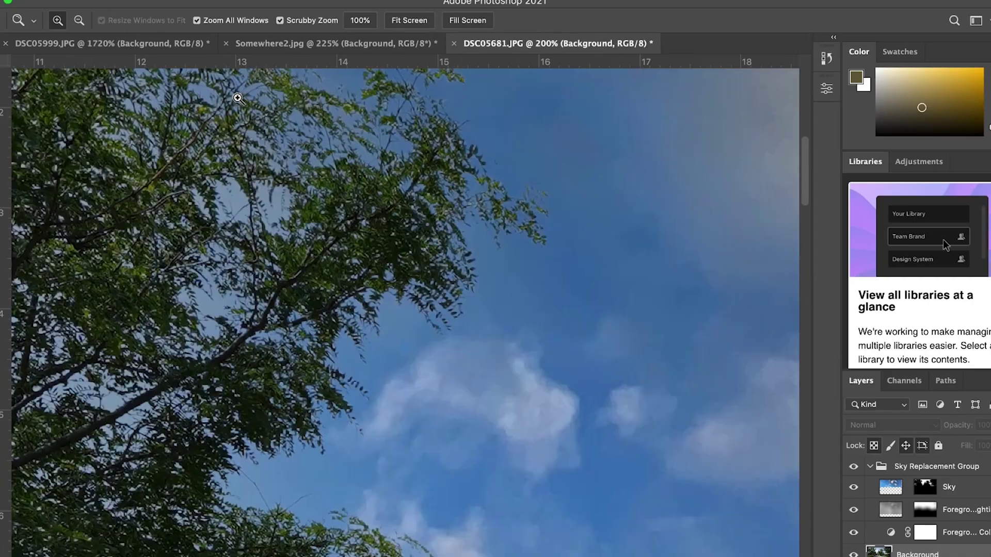